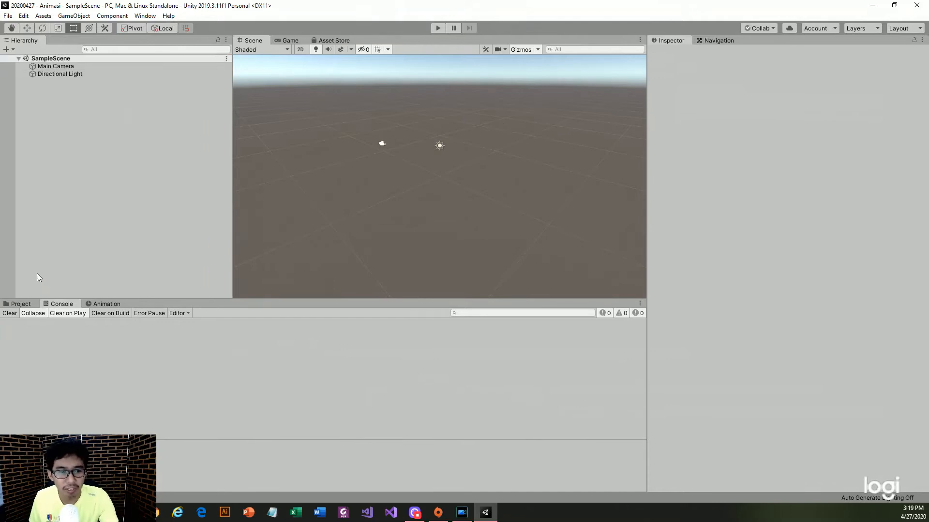
- Add a Terrain object to SampleScene and frame it in the Scene view
{"action": "left_click", "coordinate": [21, 304]}
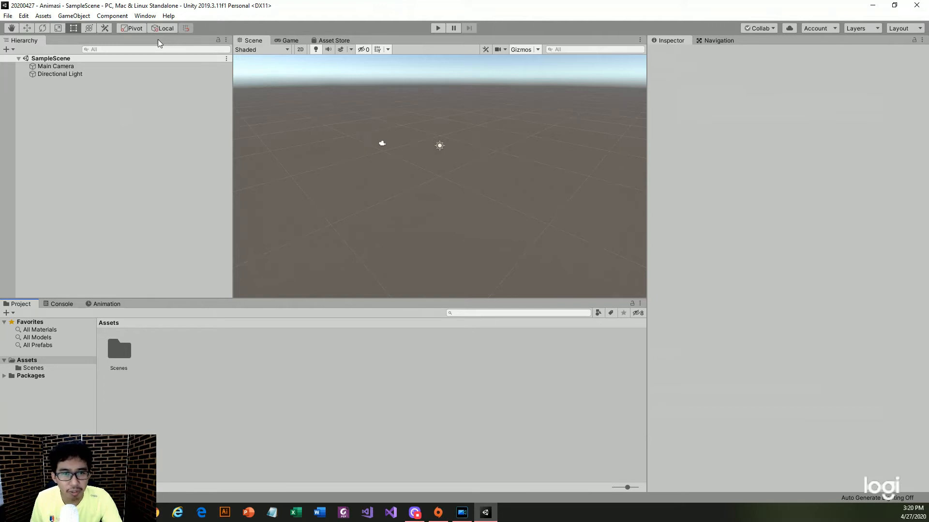
{"action": "left_click", "coordinate": [73, 15]}
{"action": "mouse_move", "coordinate": [115, 51]}
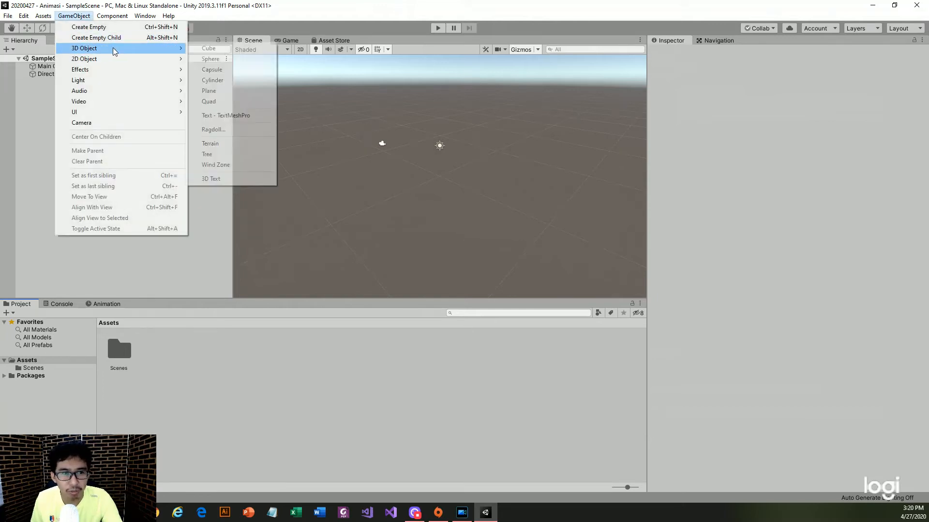
{"action": "left_click", "coordinate": [228, 144]}
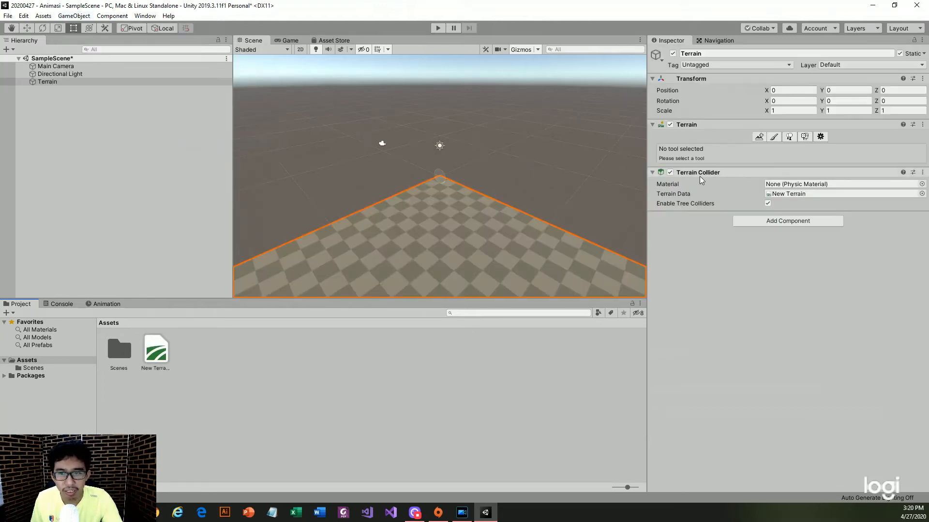
{"action": "double_click", "coordinate": [86, 82]}
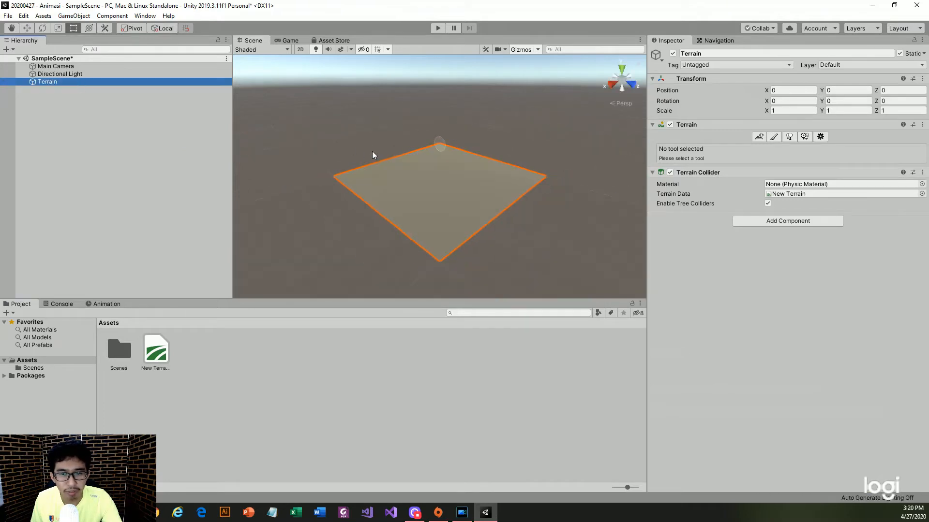
- Move the Main Camera over the terrain to about X 461, Z 223, keeping its height at Y 1
{"action": "left_click_drag", "start_coordinate": [443, 150], "coordinate": [474, 195], "text": "alt"}
{"action": "left_click", "coordinate": [118, 68]}
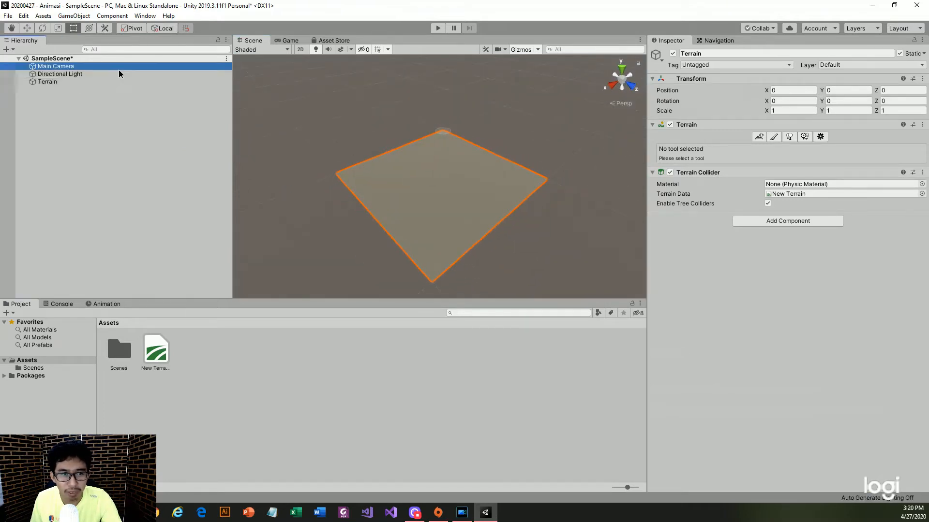
{"action": "key", "text": "w"}
{"action": "key", "text": "e"}
{"action": "key", "text": "w"}
{"action": "left_click_drag", "start_coordinate": [471, 144], "coordinate": [423, 203]}
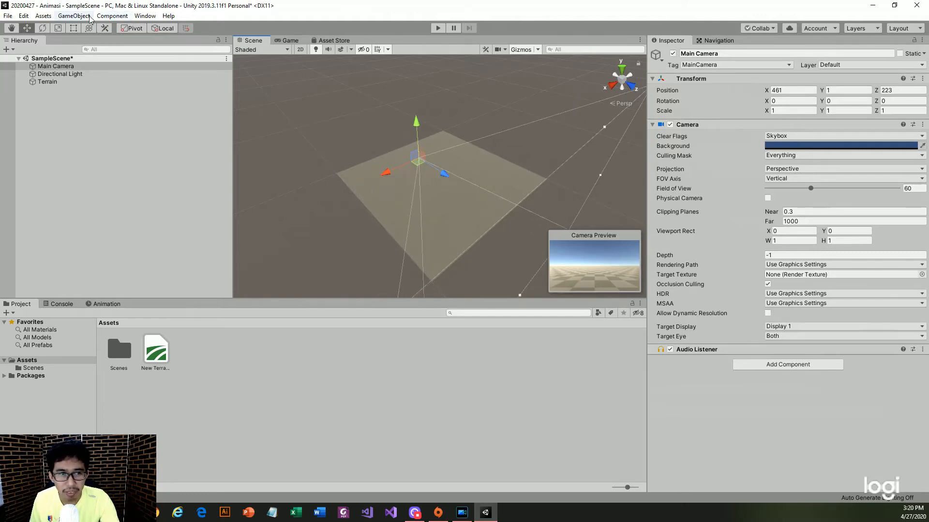
- Add a UI Canvas to the scene and frame it together with the terrain
{"action": "left_click", "coordinate": [74, 16]}
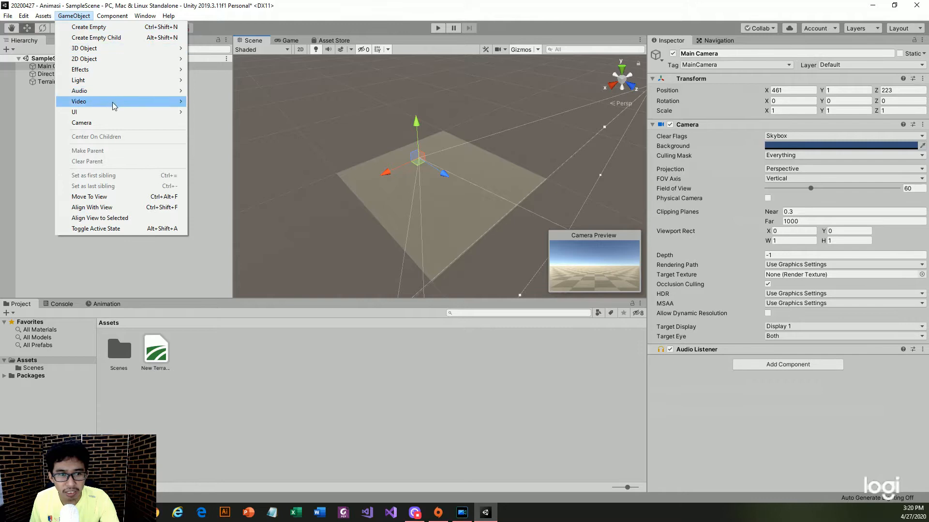
{"action": "mouse_move", "coordinate": [119, 114]}
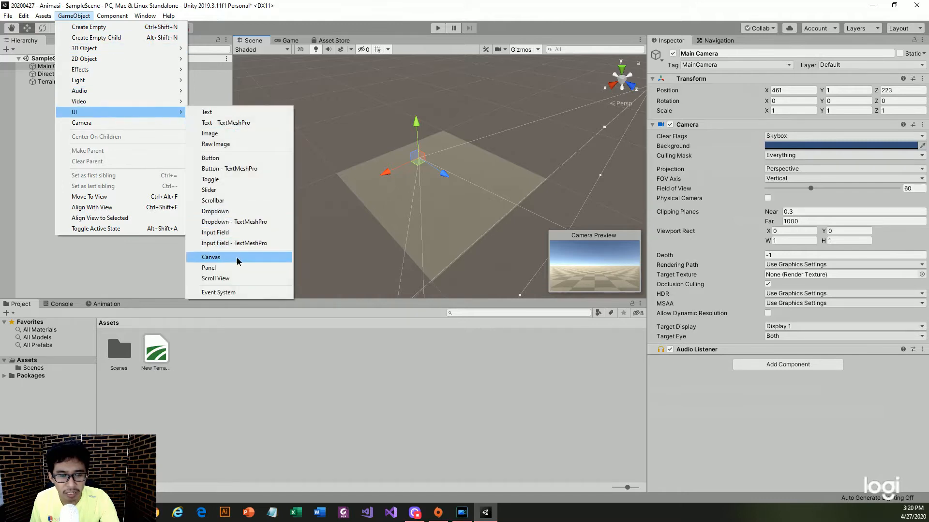
{"action": "left_click", "coordinate": [238, 262]}
{"action": "double_click", "coordinate": [69, 90]}
{"action": "left_click_drag", "start_coordinate": [375, 165], "coordinate": [559, 172], "text": "alt"}
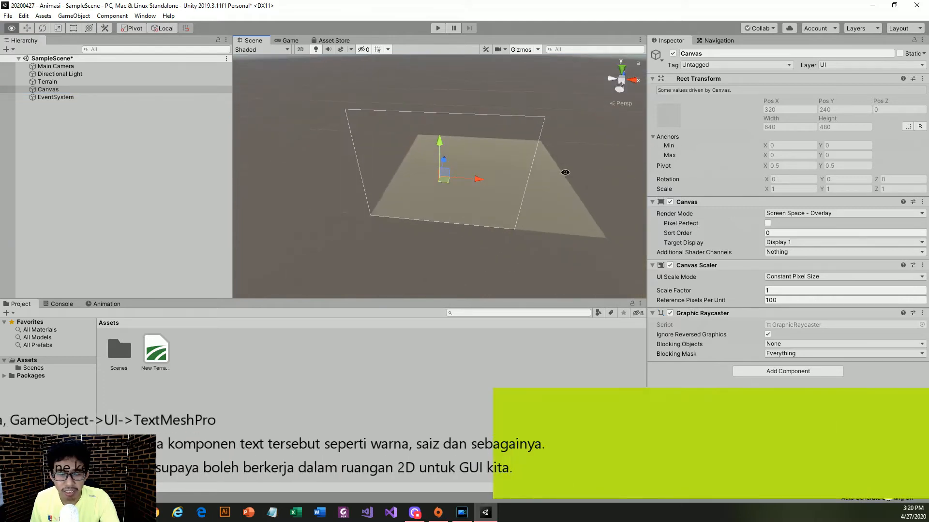
- Add a TextMeshPro text to the Canvas, importing the TMP Essentials and the TMP Examples & Extras
{"action": "left_click", "coordinate": [72, 16]}
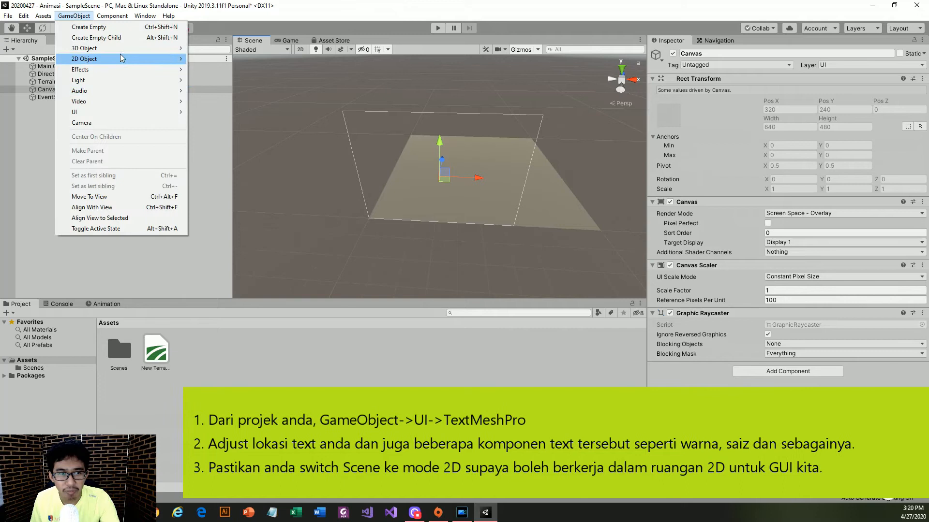
{"action": "mouse_move", "coordinate": [115, 112]}
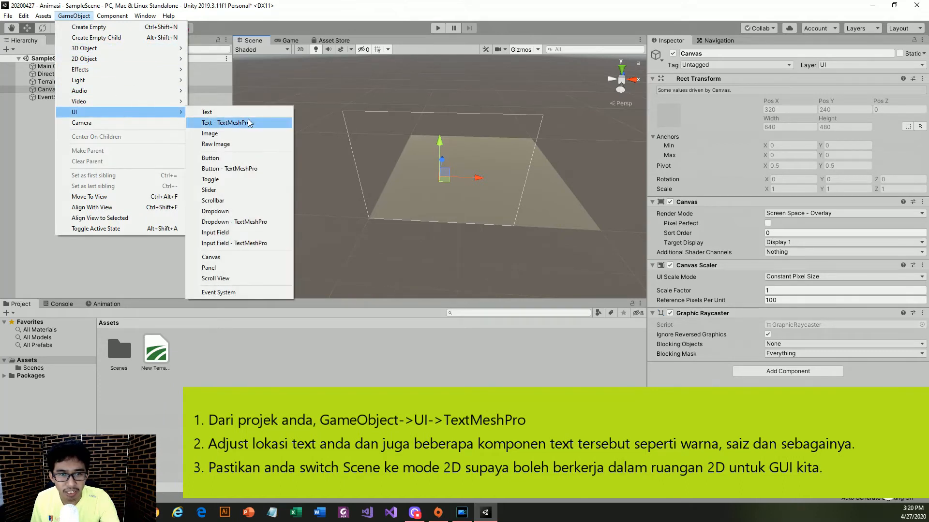
{"action": "left_click", "coordinate": [247, 121]}
{"action": "left_click", "coordinate": [409, 192]}
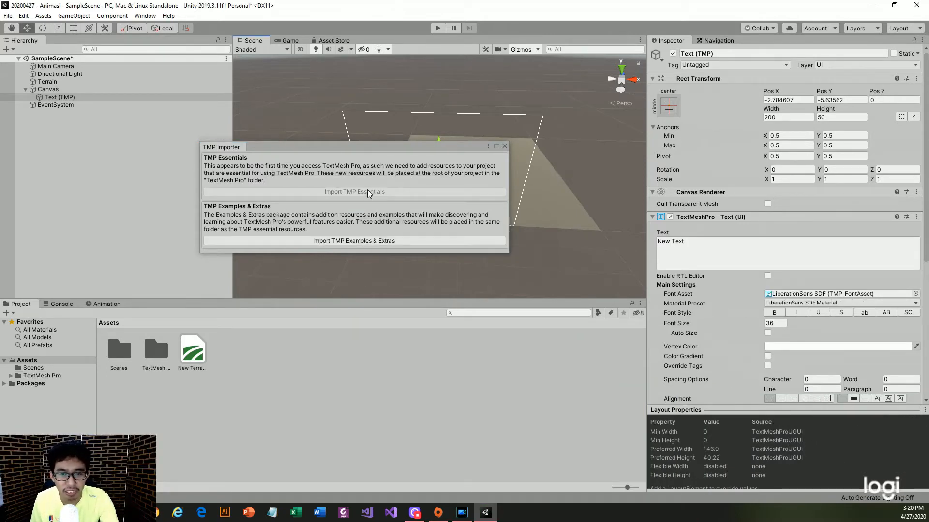
{"action": "left_click", "coordinate": [356, 241]}
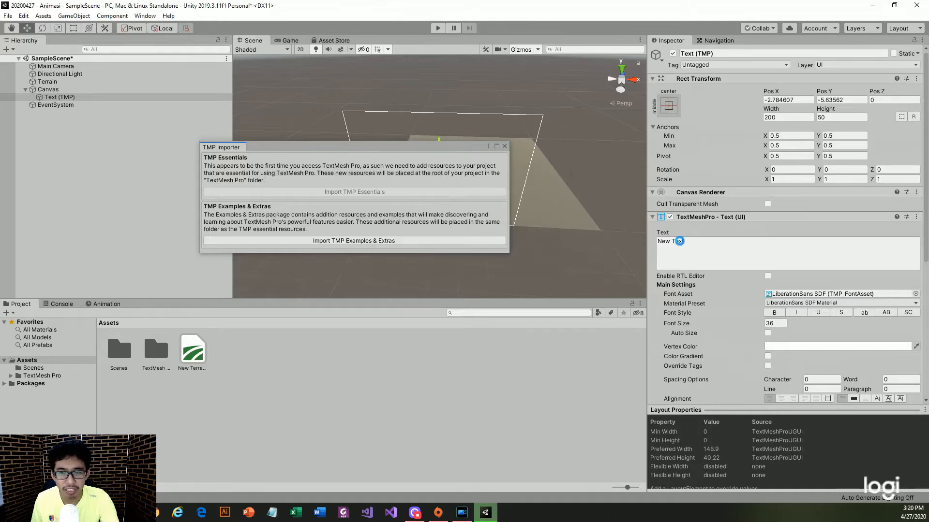
{"action": "left_click", "coordinate": [504, 146]}
- Replace the TextMeshPro object's placeholder text with "Mari Bermain Game"
{"action": "left_click", "coordinate": [677, 244]}
{"action": "left_click_drag", "start_coordinate": [657, 241], "coordinate": [689, 248]}
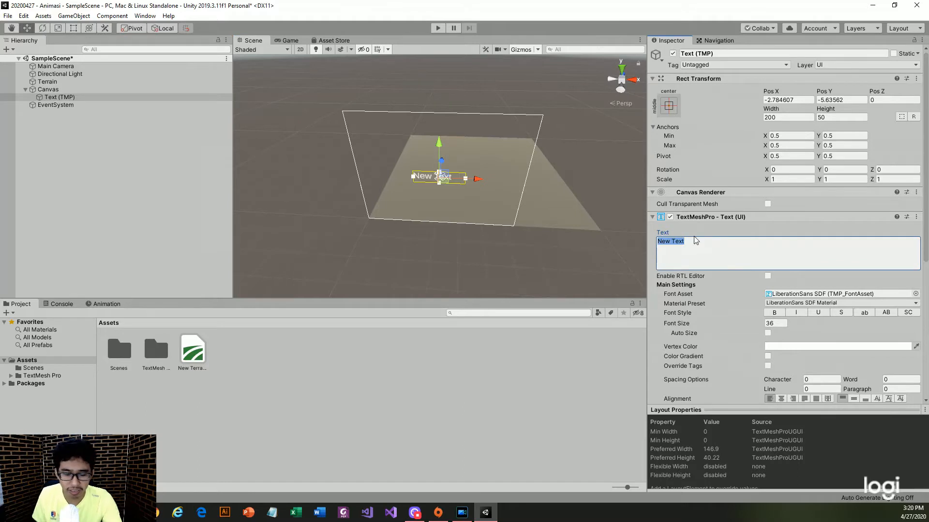
{"action": "type", "text": "Mari Bermain"}
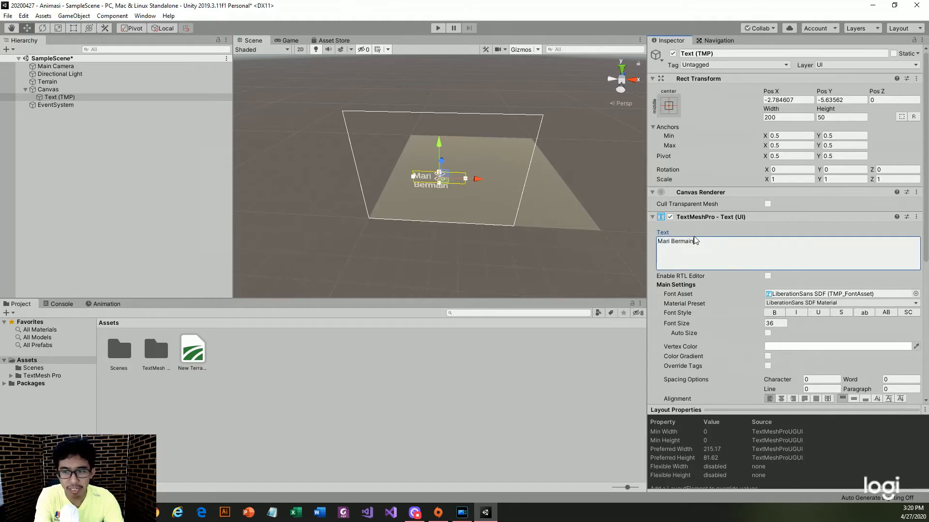
{"action": "type", "text": " Game"}
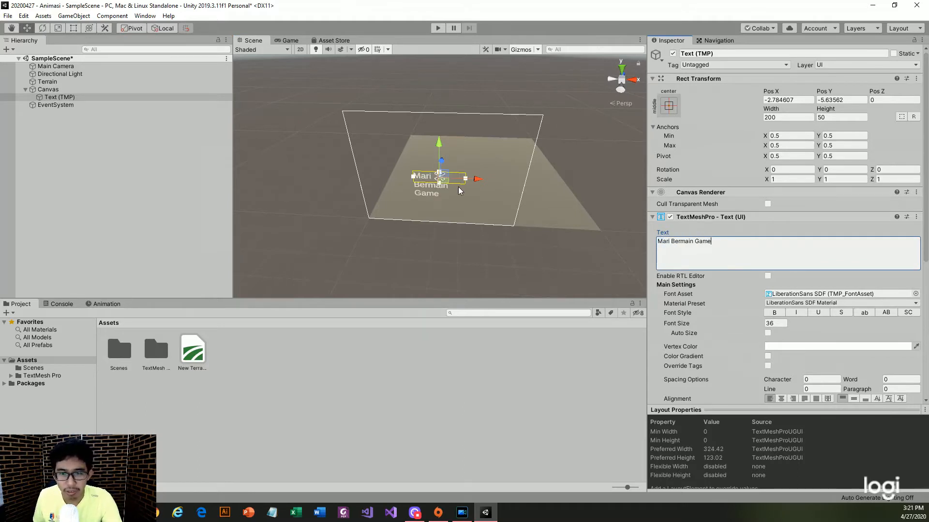
- Switch the Scene view to 2D and resize the text box to about 355 by 46, centred on the Canvas
{"action": "double_click", "coordinate": [59, 97]}
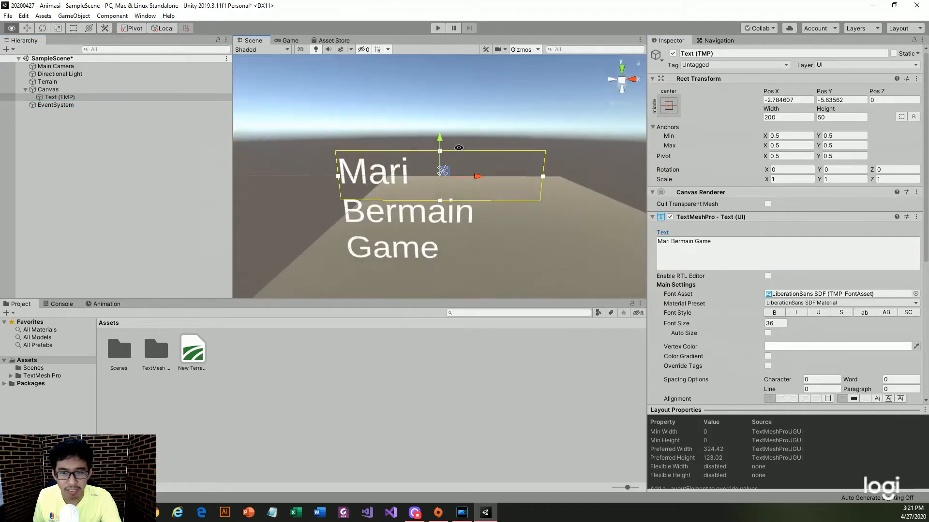
{"action": "scroll", "coordinate": [460, 145], "scroll_direction": "down", "scroll_amount": 6}
{"action": "left_click", "coordinate": [300, 49]}
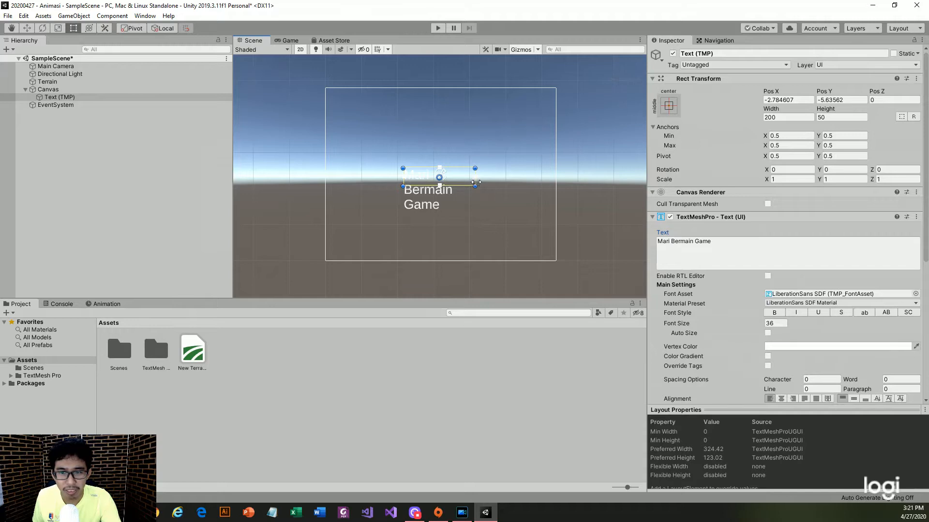
{"action": "left_click_drag", "start_coordinate": [476, 187], "coordinate": [456, 175]}
- Set the text's font size to 40 and widen its box to about 382 by 47
{"action": "scroll", "coordinate": [771, 278], "scroll_direction": "down", "scroll_amount": 4}
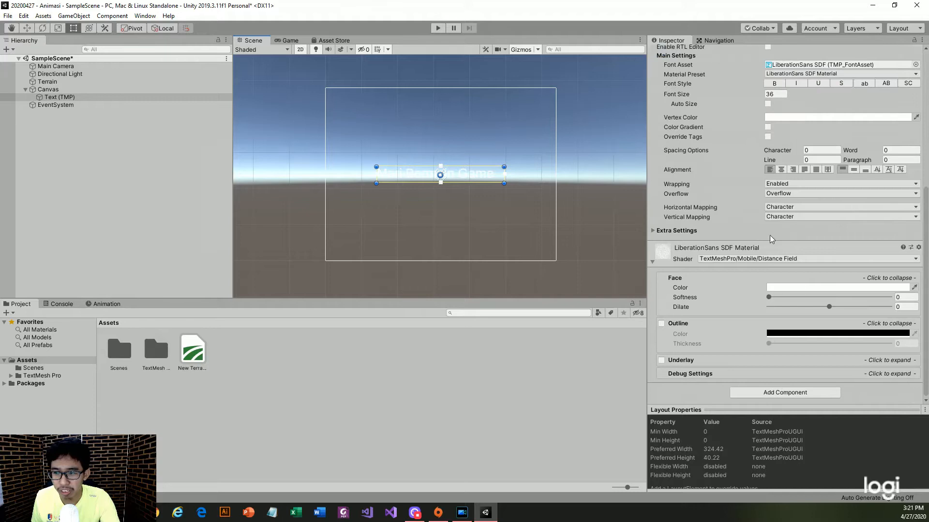
{"action": "scroll", "coordinate": [770, 278], "scroll_direction": "up", "scroll_amount": 3}
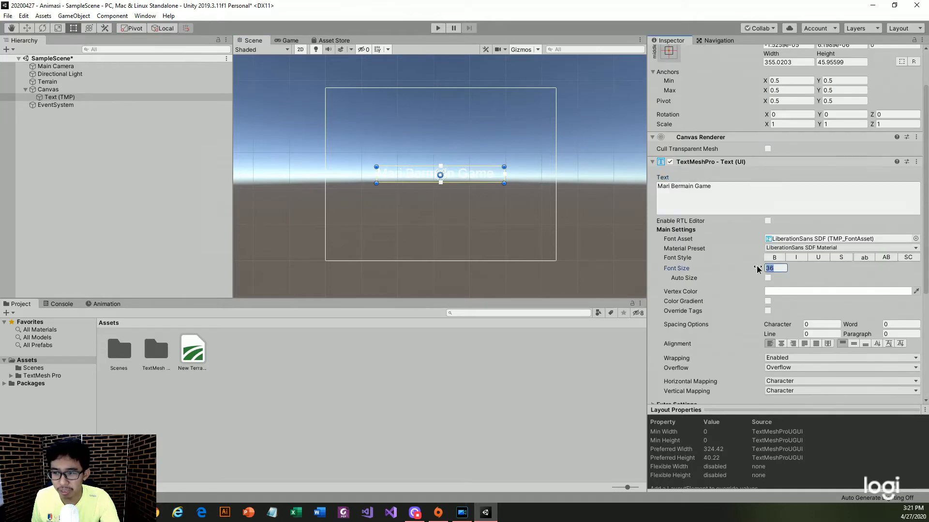
{"action": "type", "text": "60"}
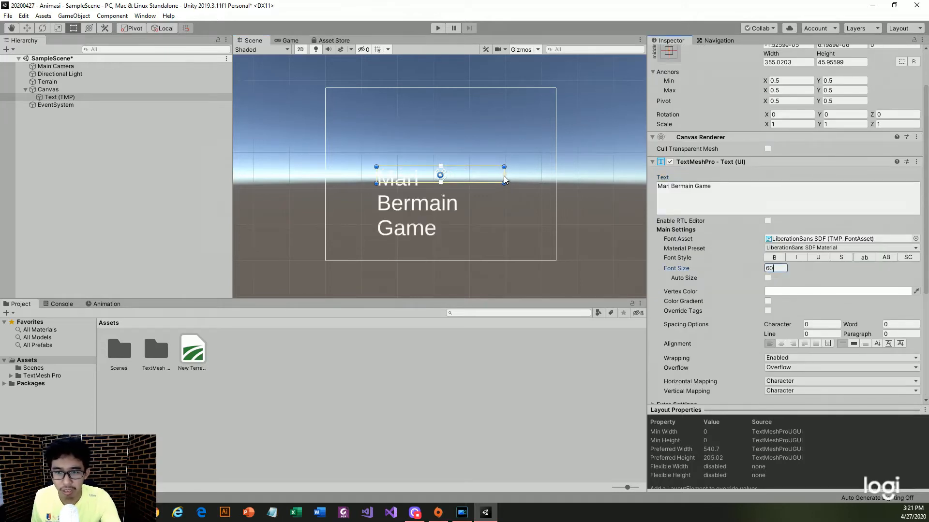
{"action": "type", "text": "40"}
{"action": "mouse_move", "coordinate": [503, 183]}
{"action": "left_mouse_down"}
{"action": "mouse_move", "coordinate": [514, 183]}
{"action": "mouse_move", "coordinate": [499, 178]}
{"action": "left_mouse_up"}
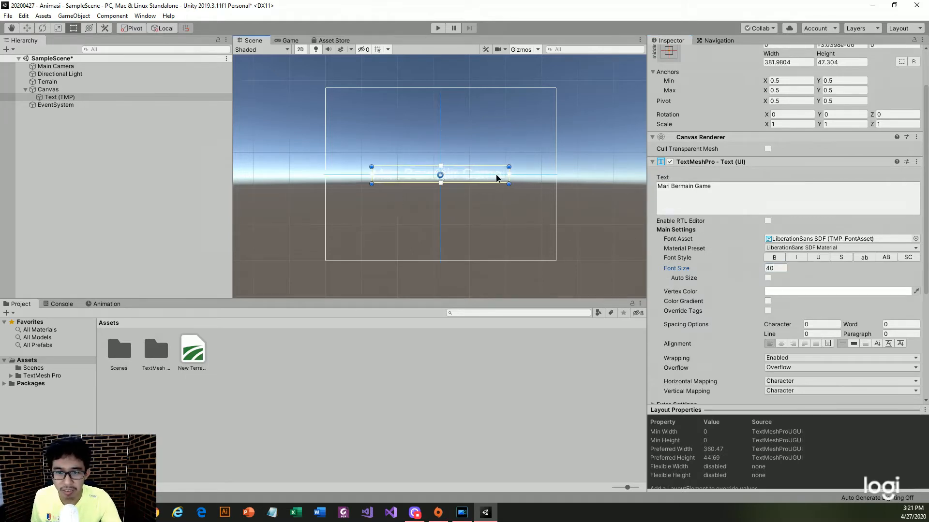
- Set the text's vertex color to orange-yellow F8BB02
{"action": "left_click", "coordinate": [785, 292]}
{"action": "left_click_drag", "start_coordinate": [406, 236], "coordinate": [451, 214]}
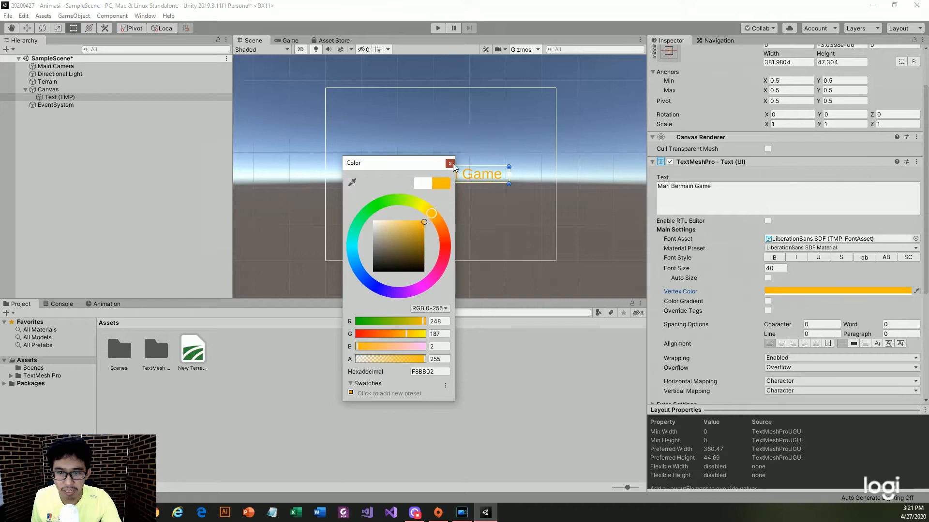
{"action": "left_click", "coordinate": [450, 163]}
- Run the scene in play mode to check how the text looks over the terrain, and stop it again
{"action": "left_click", "coordinate": [535, 221]}
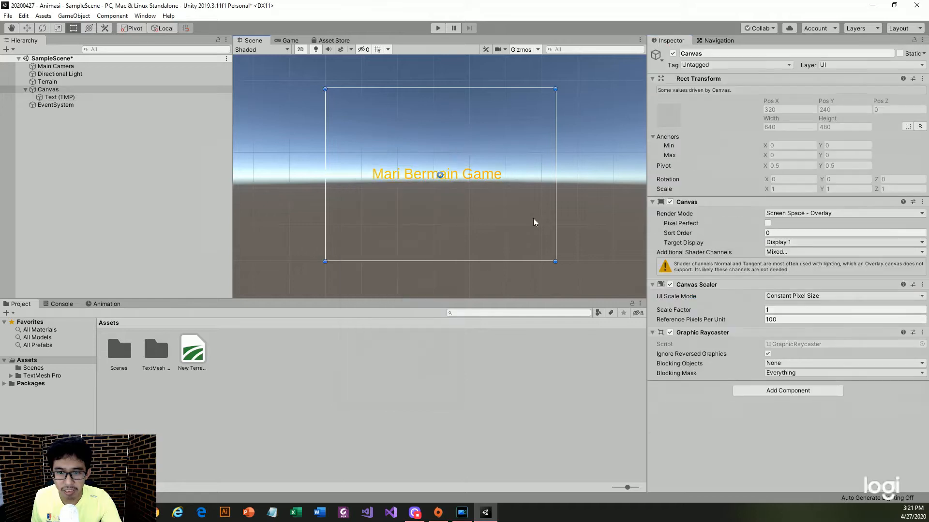
{"action": "left_click", "coordinate": [438, 28]}
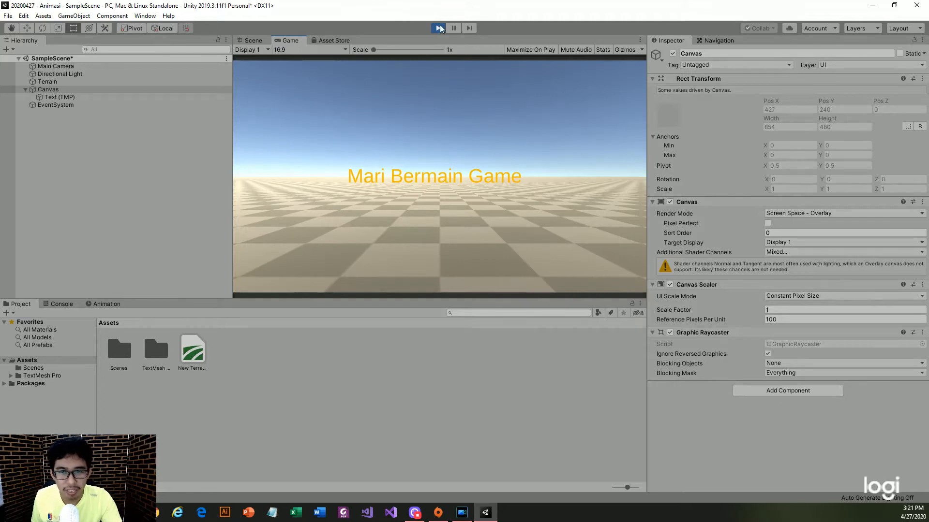
{"action": "key", "text": "ctrl+p"}
- Select and frame the Main Camera and open the Animation window for it
{"action": "left_click", "coordinate": [105, 69]}
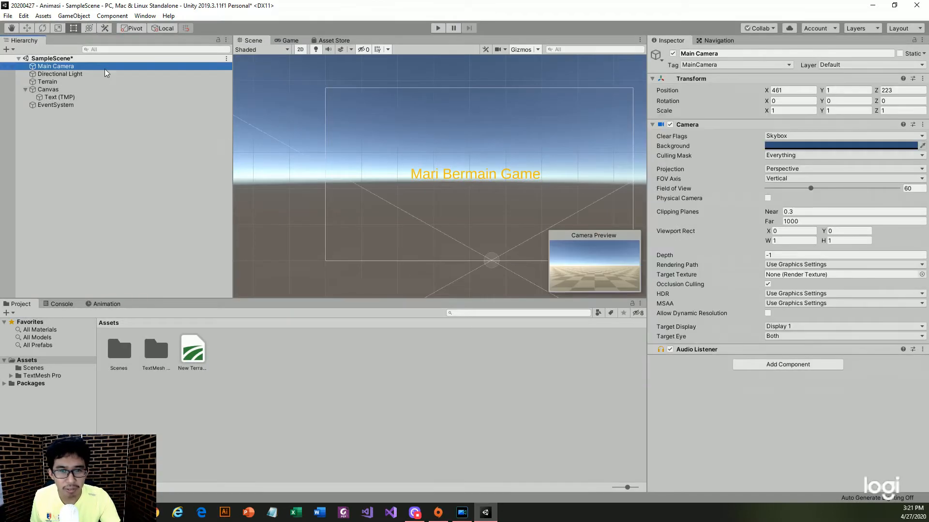
{"action": "left_click", "coordinate": [104, 305]}
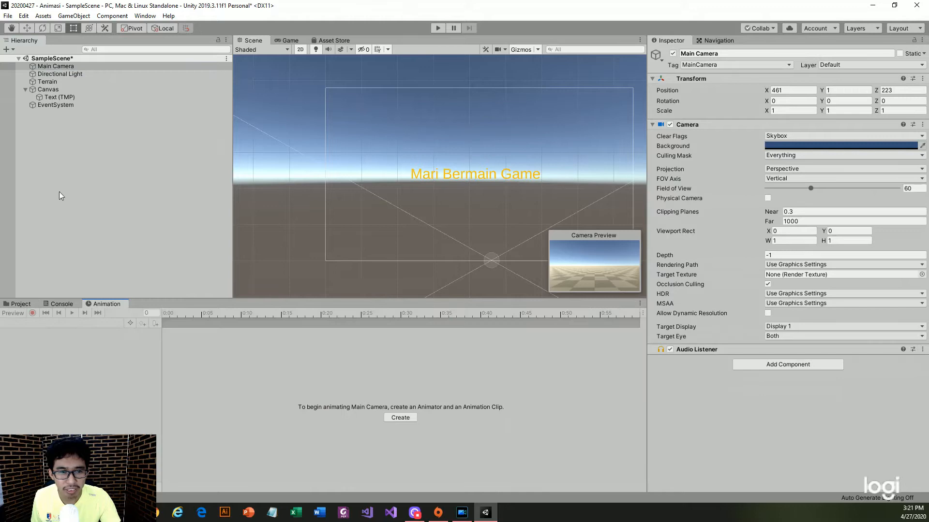
{"action": "double_click", "coordinate": [51, 66]}
{"action": "middle_click_drag", "start_coordinate": [428, 191], "coordinate": [432, 211]}
{"action": "left_click", "coordinate": [48, 89]}
{"action": "left_click", "coordinate": [48, 68]}
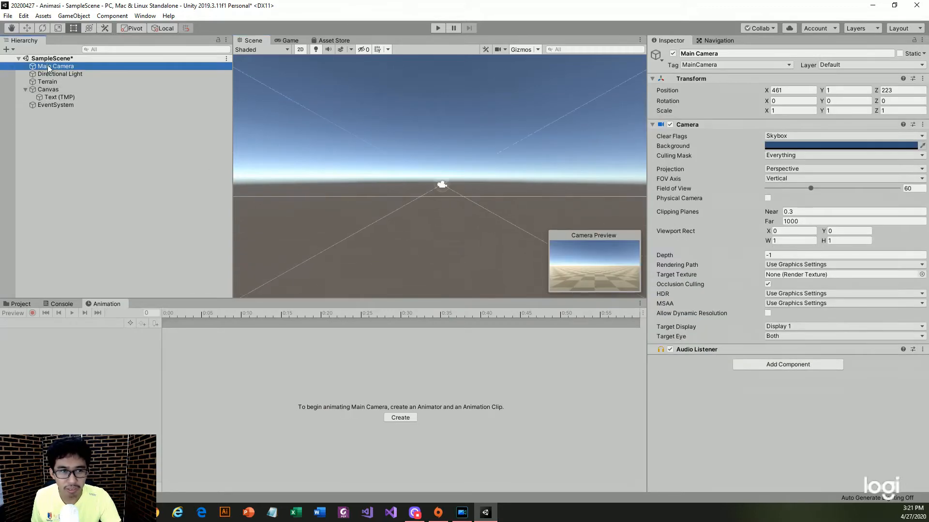
{"action": "left_click", "coordinate": [59, 82]}
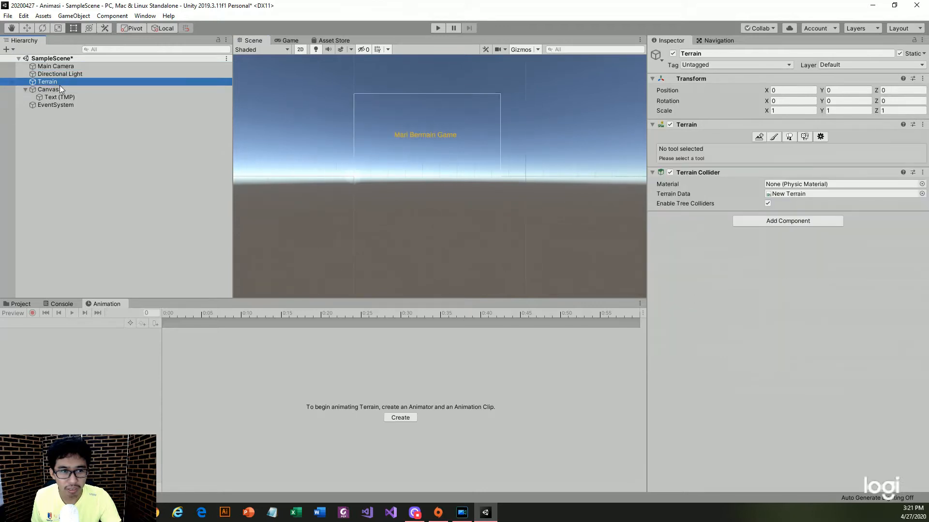
{"action": "left_click", "coordinate": [132, 104]}
{"action": "left_click", "coordinate": [292, 41]}
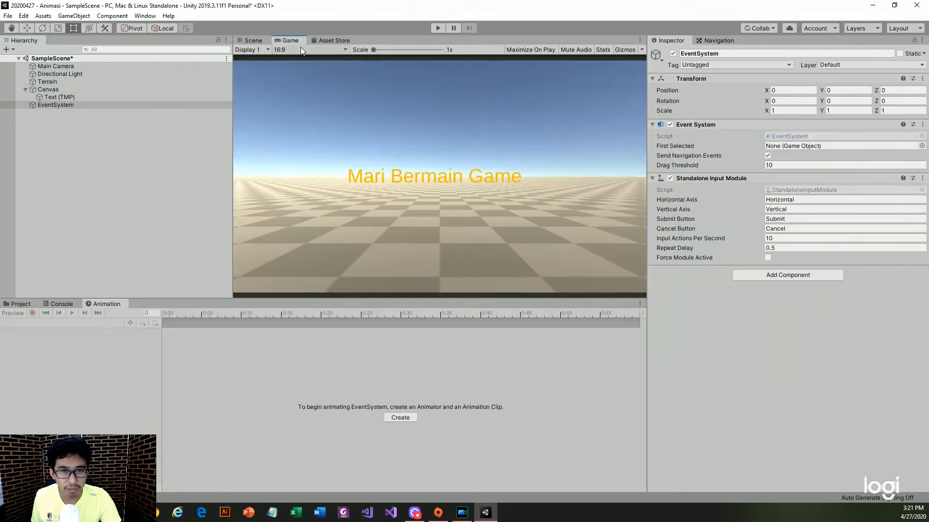
- Switch the Scene view back to 3D and create an animation clip for the Main Camera under the default file name
{"action": "left_click", "coordinate": [253, 40]}
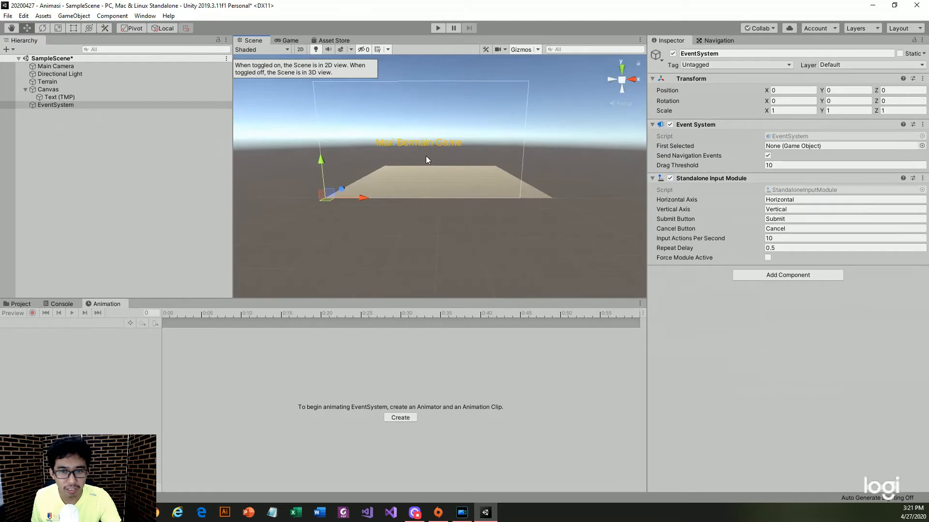
{"action": "left_click_drag", "start_coordinate": [420, 129], "coordinate": [441, 222], "text": "alt"}
{"action": "double_click", "coordinate": [80, 68]}
{"action": "scroll", "coordinate": [419, 141], "scroll_direction": "down", "scroll_amount": 3}
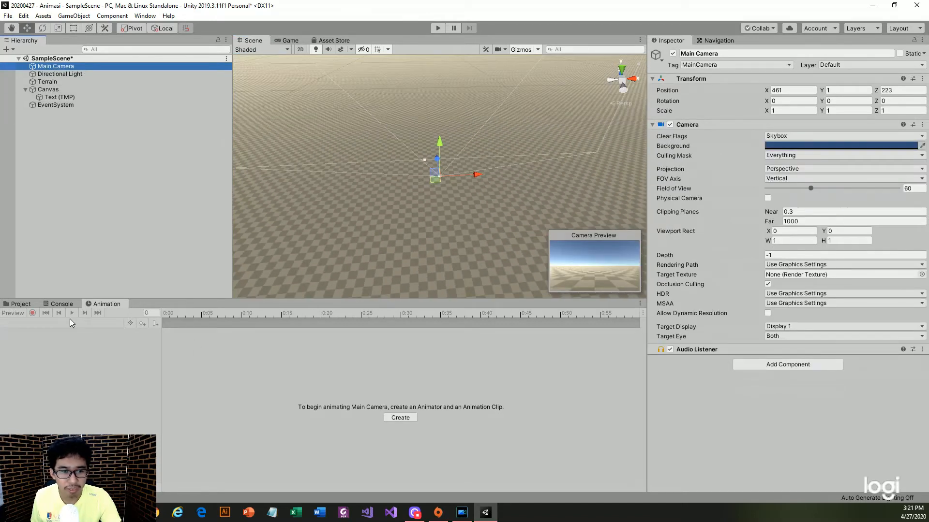
{"action": "left_click", "coordinate": [396, 417]}
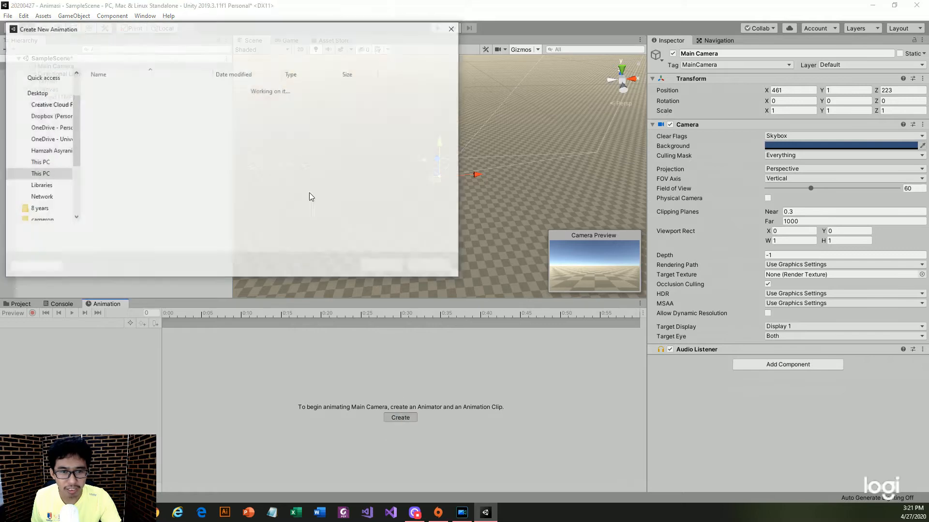
{"action": "left_click", "coordinate": [382, 266]}
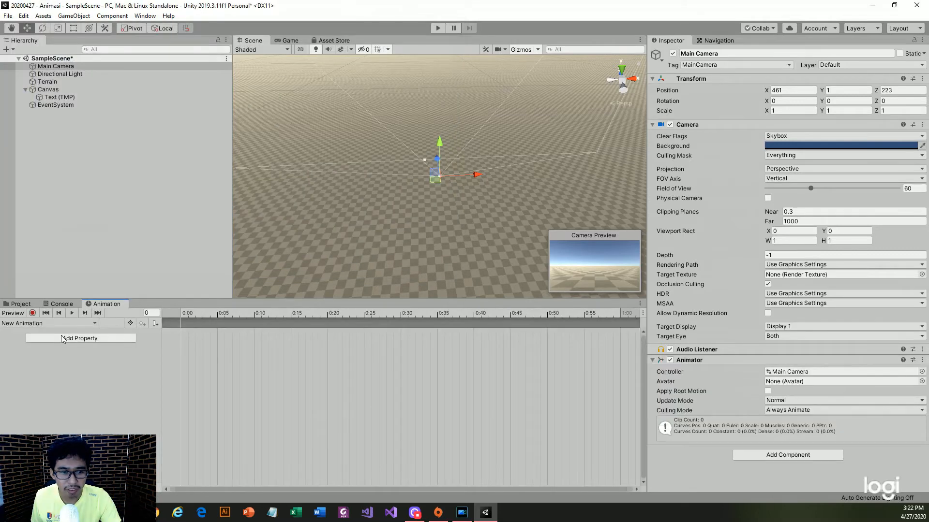
- Add the Main Camera's Position as an animated property of the new clip
{"action": "left_click", "coordinate": [128, 337]}
{"action": "left_click", "coordinate": [179, 340]}
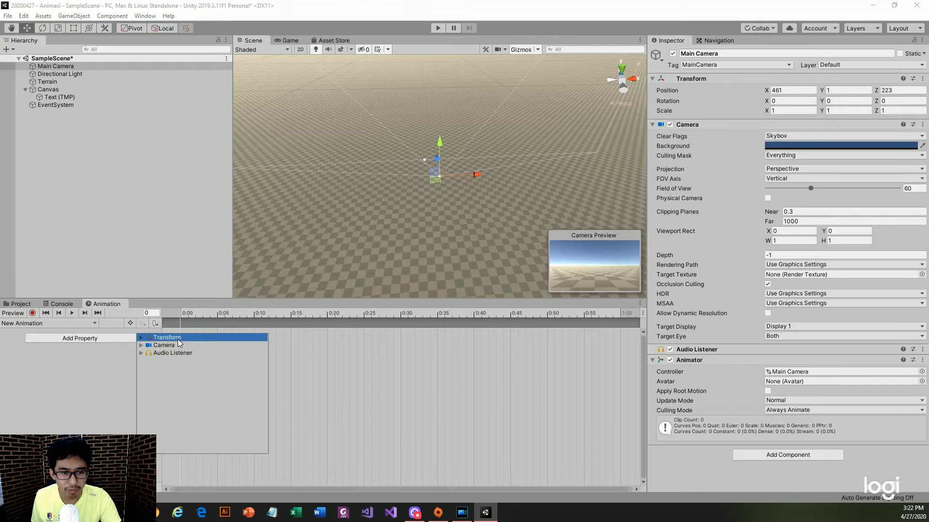
{"action": "left_click", "coordinate": [142, 339]}
{"action": "left_click", "coordinate": [264, 348]}
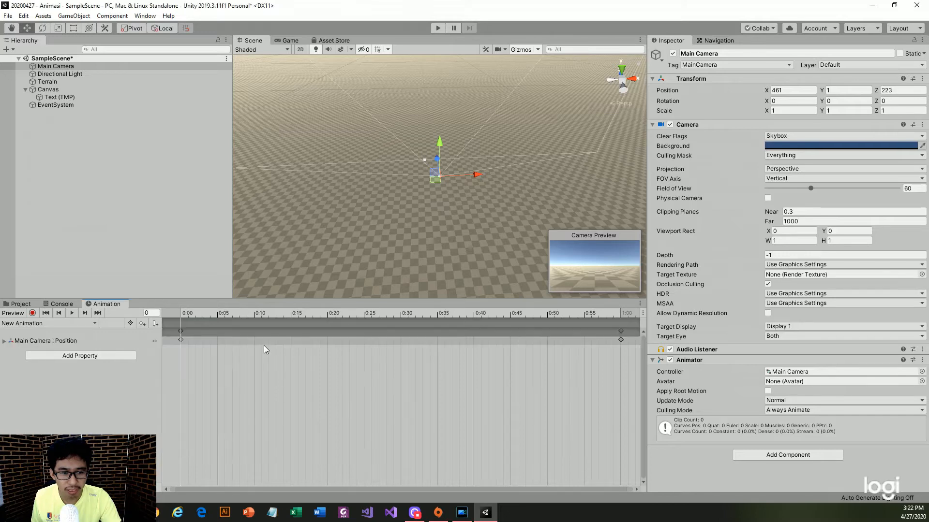
{"action": "left_click", "coordinate": [150, 342]}
{"action": "left_click", "coordinate": [181, 333]}
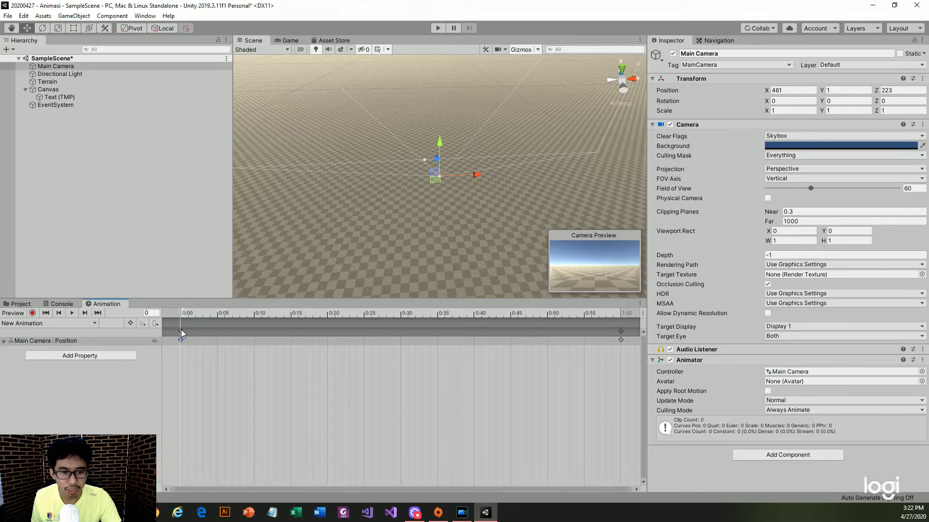
- Record a position change at the 1:00 keyframe by moving the Main Camera forward along its Z axis
{"action": "left_click", "coordinate": [620, 314]}
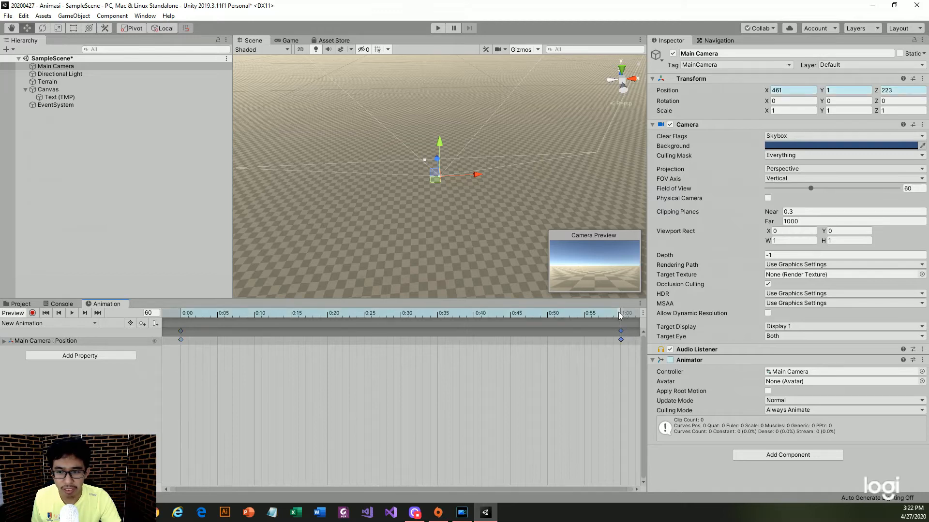
{"action": "left_click", "coordinate": [32, 314]}
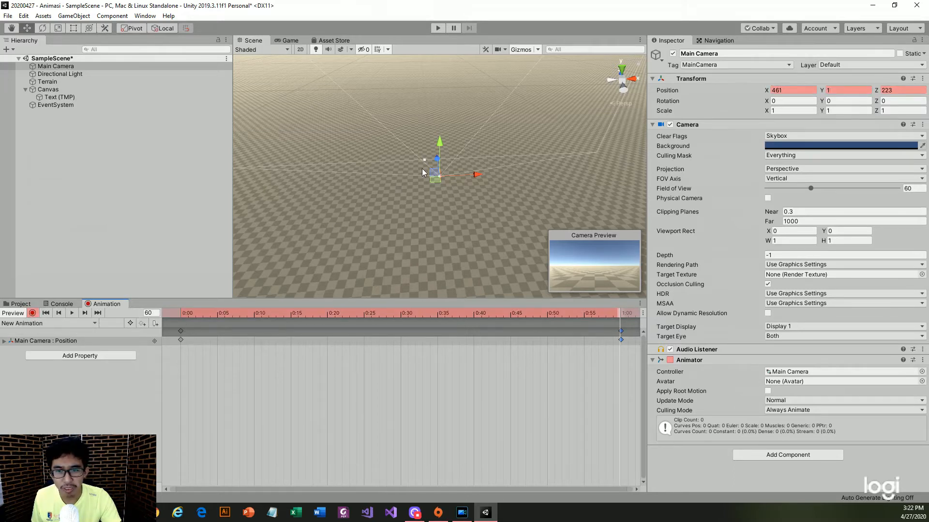
{"action": "left_click_drag", "start_coordinate": [436, 164], "coordinate": [427, 66]}
{"action": "double_click", "coordinate": [121, 67]}
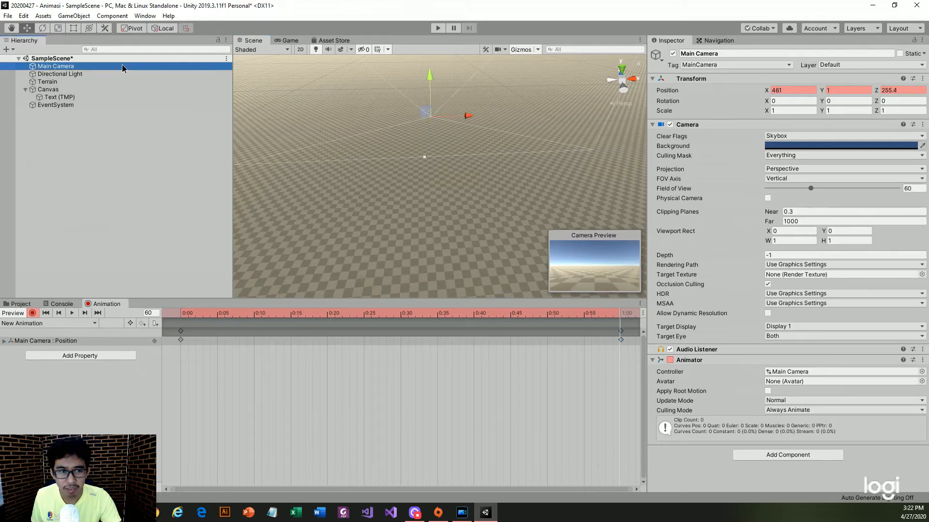
{"action": "left_click_drag", "start_coordinate": [437, 158], "coordinate": [428, 107]}
- Preview the camera animation clip, check it in play mode with the title text, and stop play mode
{"action": "left_click", "coordinate": [73, 314]}
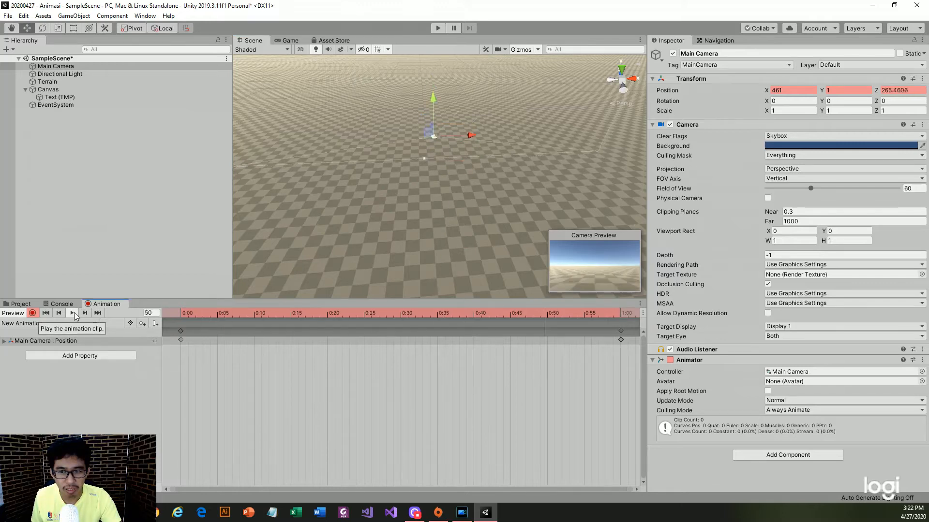
{"action": "left_click", "coordinate": [34, 304]}
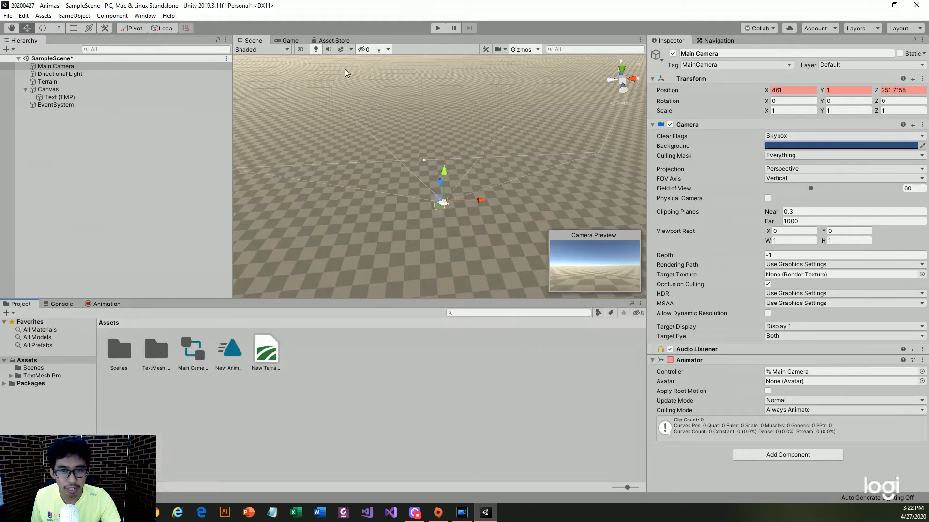
{"action": "left_click", "coordinate": [438, 28]}
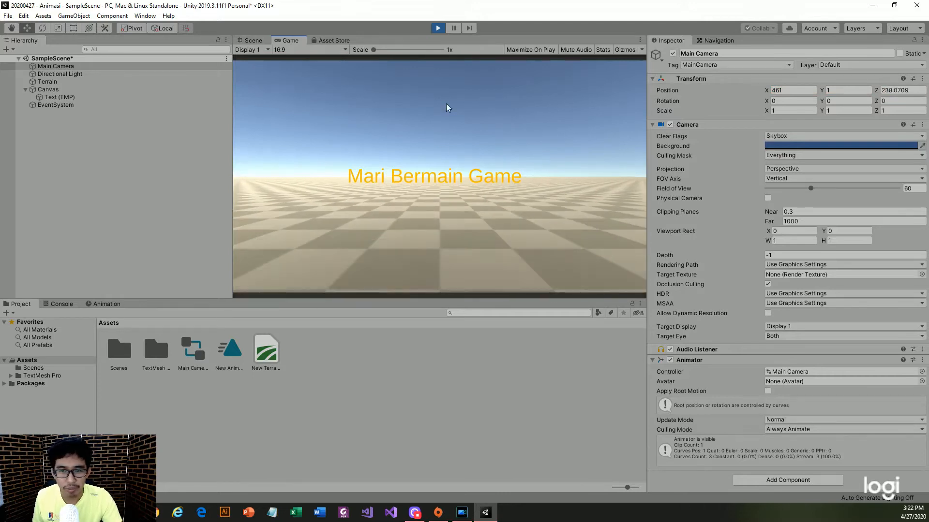
{"action": "left_click", "coordinate": [438, 28]}
- Save the current scene and create a new empty scene
{"action": "left_click", "coordinate": [7, 15]}
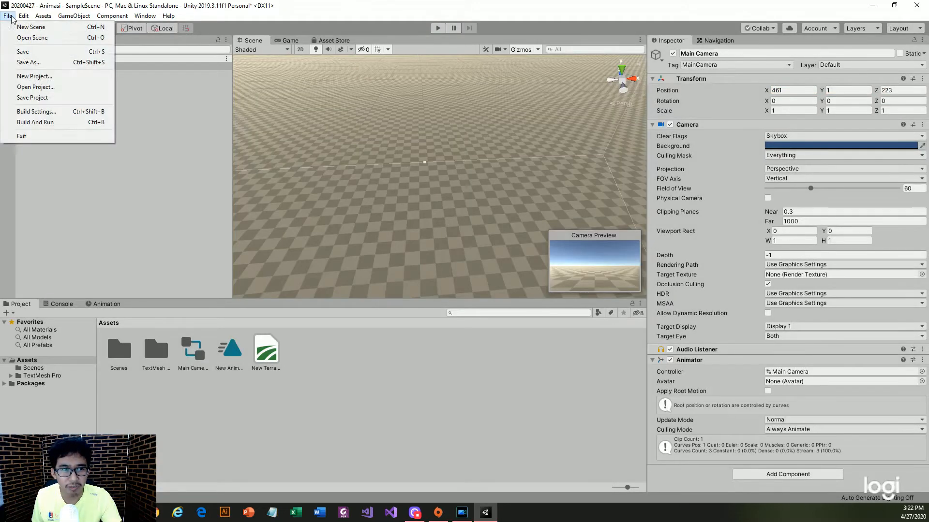
{"action": "left_click", "coordinate": [23, 52]}
{"action": "left_click", "coordinate": [7, 15]}
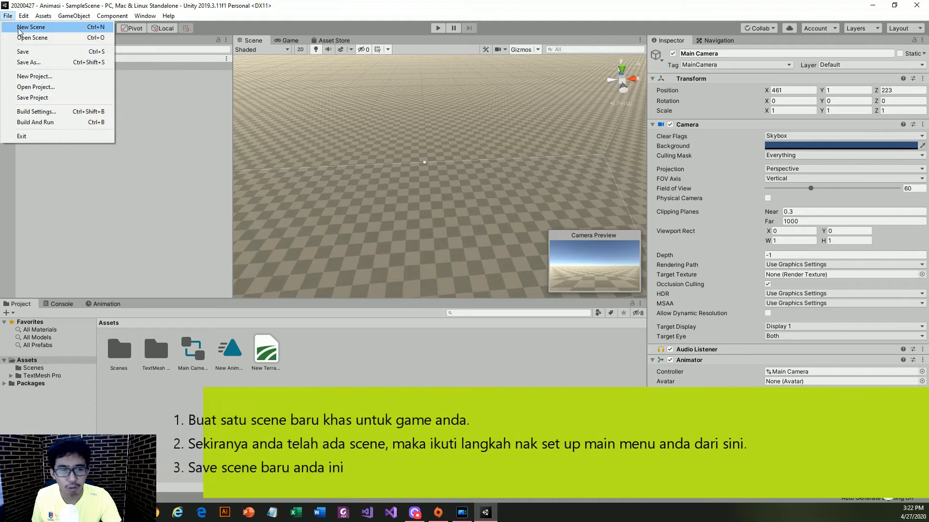
{"action": "left_click", "coordinate": [44, 27]}
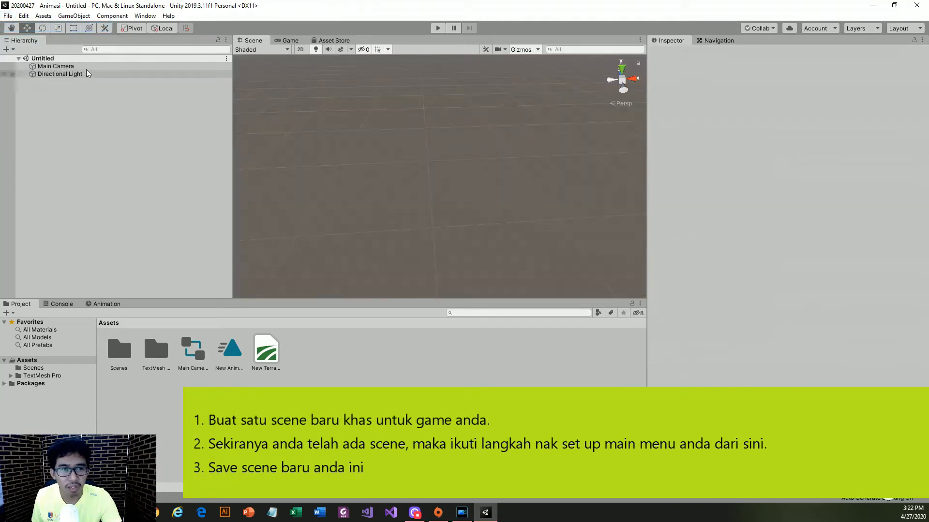
- Save the new scene in the Assets folder as NewScene
{"action": "left_click", "coordinate": [8, 16]}
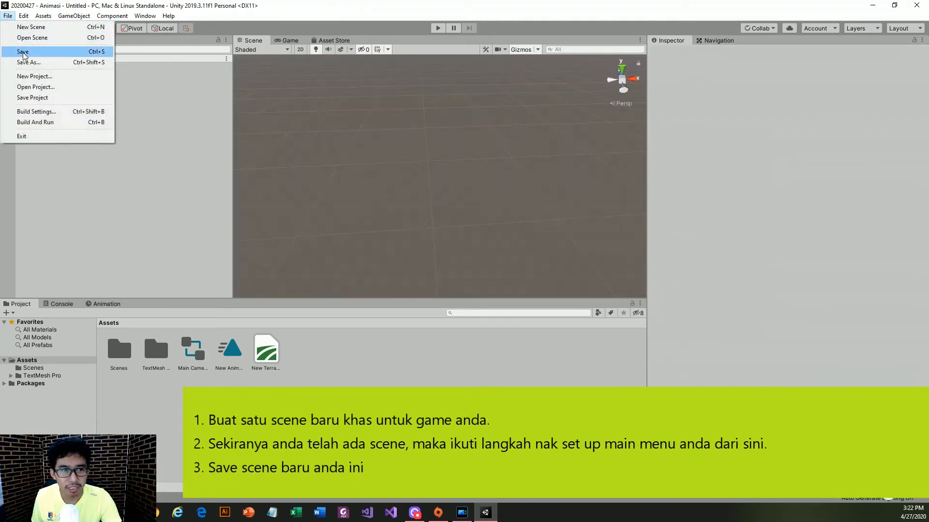
{"action": "left_click", "coordinate": [25, 57]}
{"action": "type", "text": "N"}
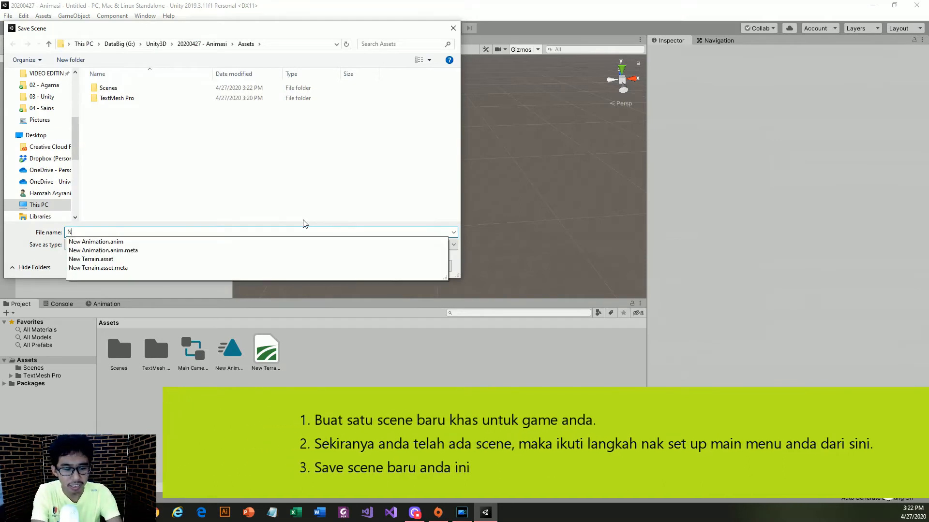
{"action": "type", "text": "ewScene"}
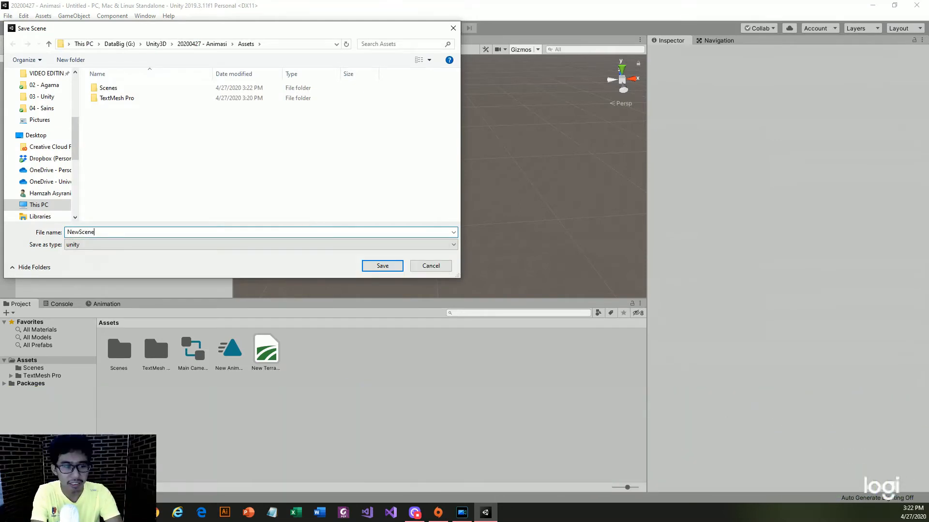
{"action": "key", "text": "Return"}
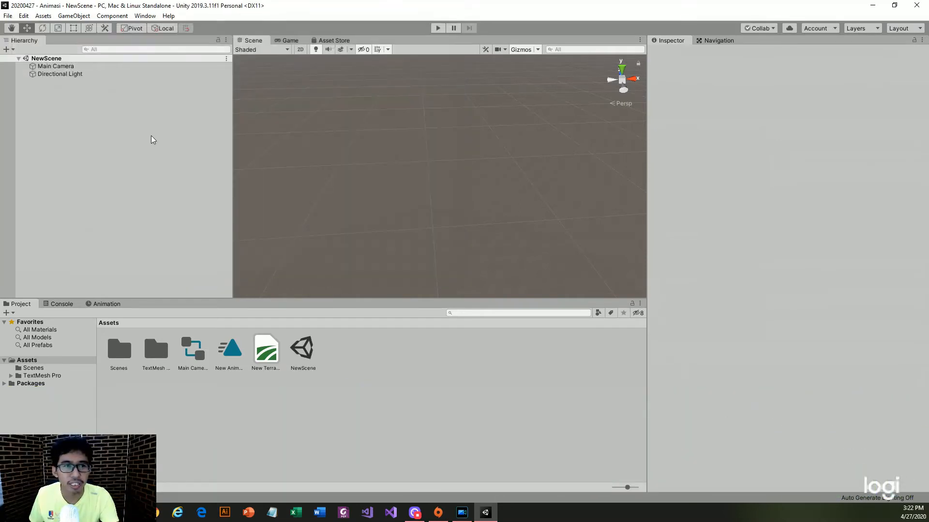
- Add a TextMeshPro UI button to the new scene
{"action": "left_click", "coordinate": [47, 19]}
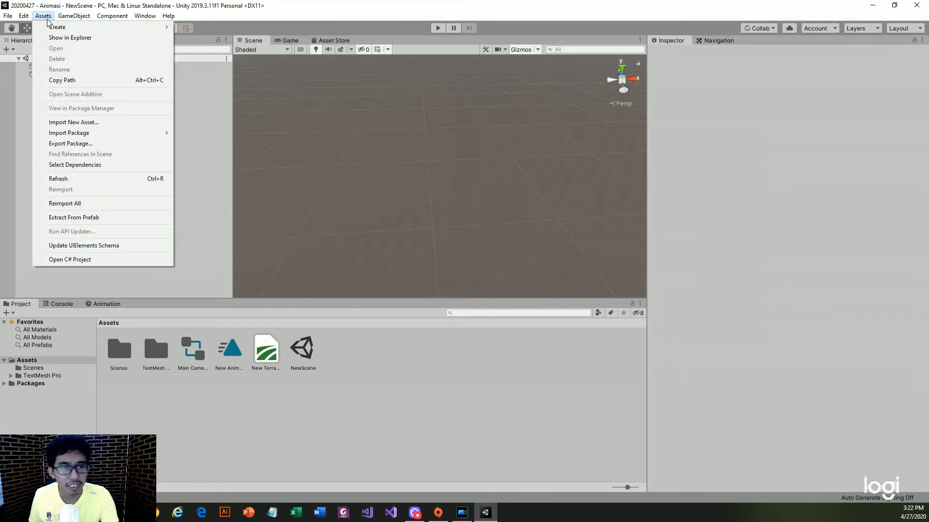
{"action": "mouse_move", "coordinate": [63, 18]}
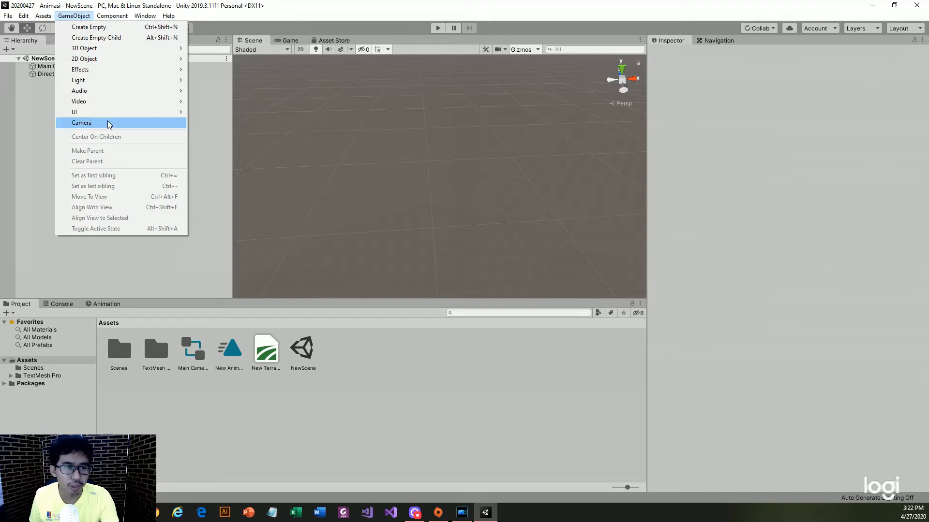
{"action": "mouse_move", "coordinate": [115, 112]}
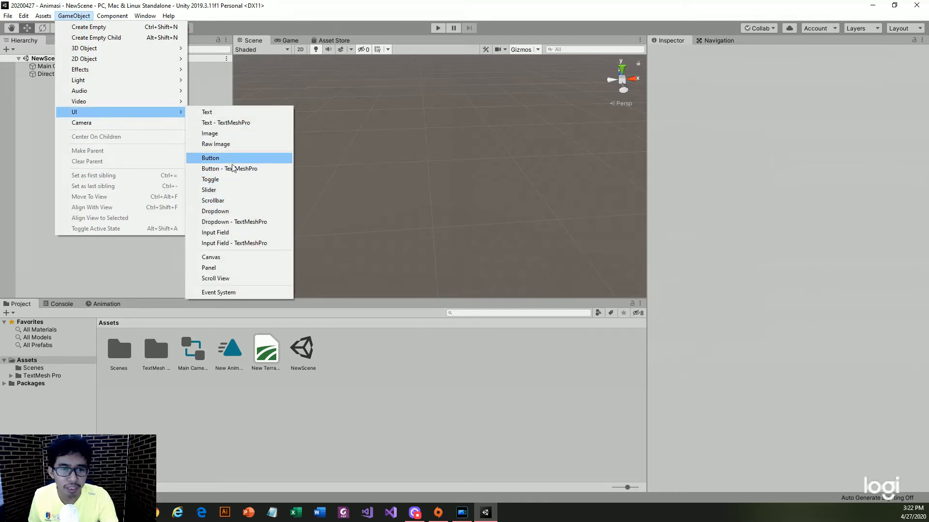
{"action": "left_click", "coordinate": [227, 158]}
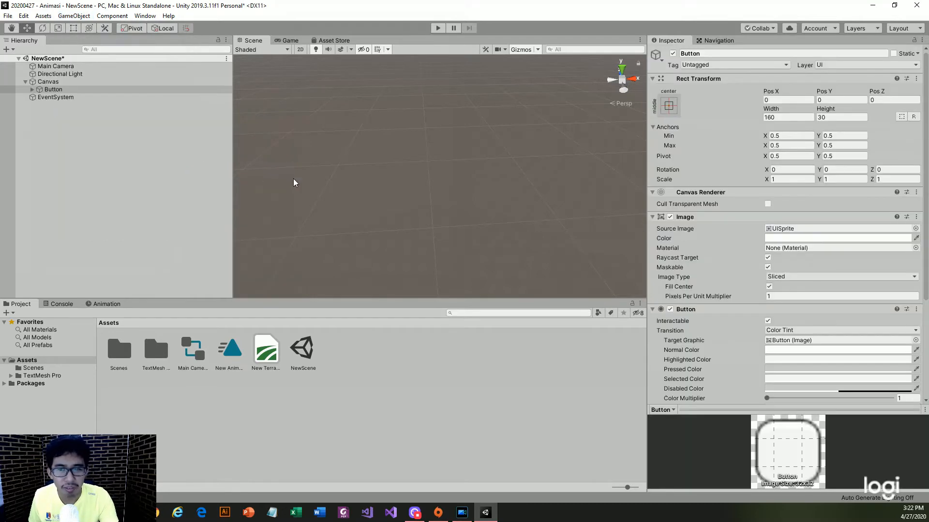
- Switch the Scene view to 2D and enlarge the button around its center to about 339 by 79
{"action": "double_click", "coordinate": [67, 87]}
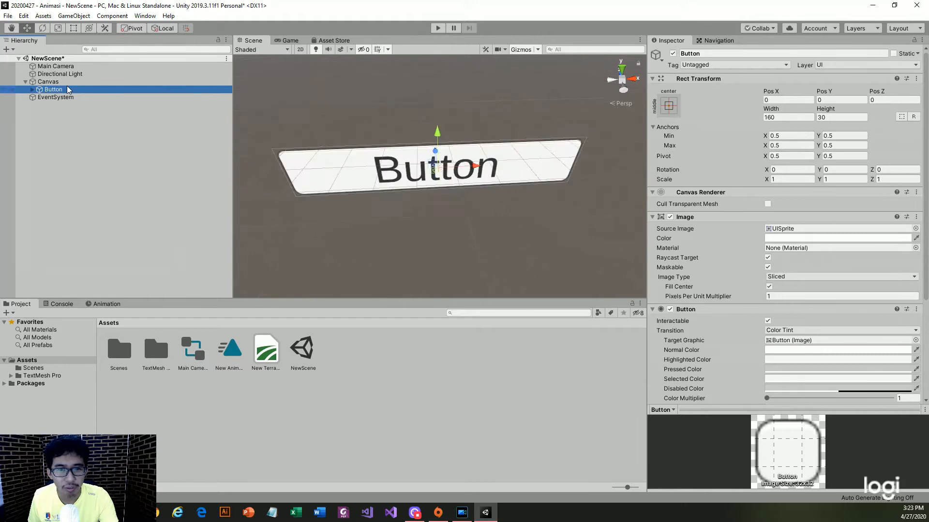
{"action": "left_click", "coordinate": [299, 49]}
{"action": "scroll", "coordinate": [463, 192], "scroll_direction": "down", "scroll_amount": 4}
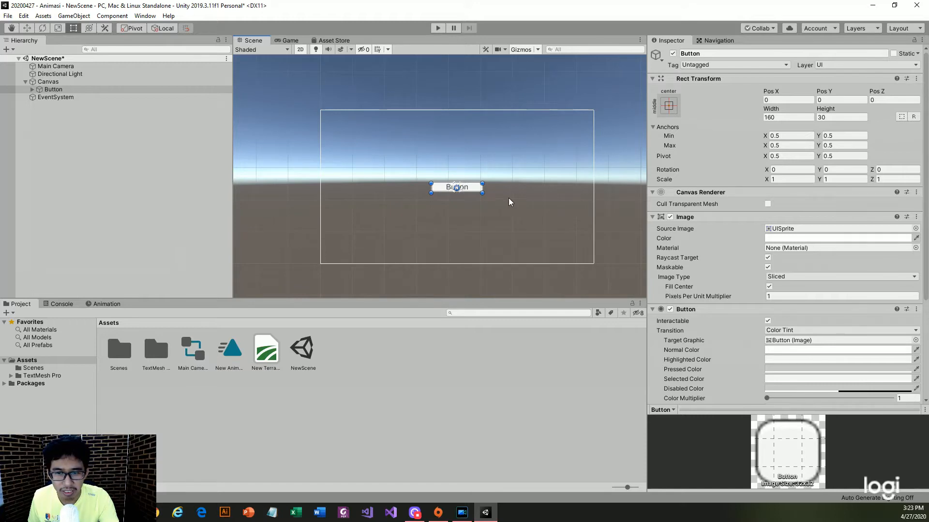
{"action": "mouse_move", "coordinate": [483, 193]}
{"action": "left_mouse_down"}
{"action": "mouse_move", "coordinate": [539, 205]}
{"action": "mouse_move", "coordinate": [492, 196]}
{"action": "left_mouse_up"}
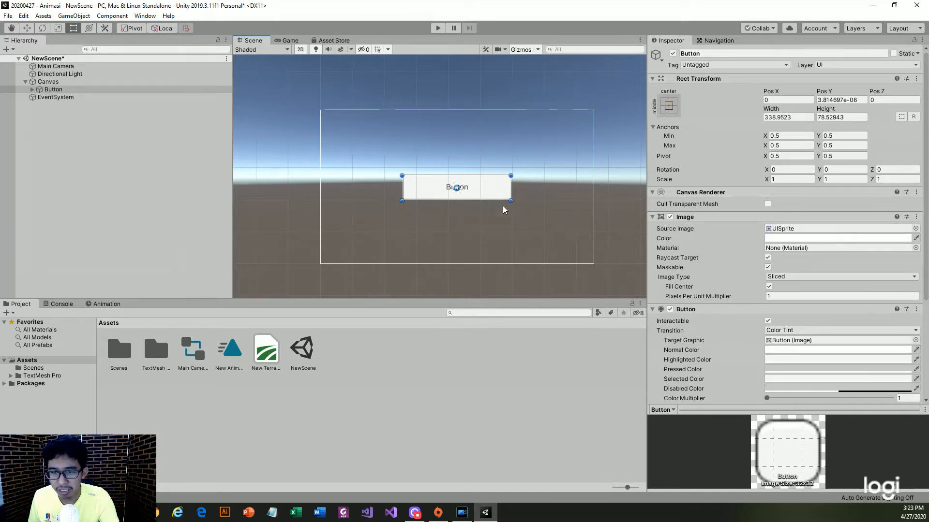
{"action": "scroll", "coordinate": [627, 217], "scroll_direction": "up", "scroll_amount": 1}
{"action": "scroll", "coordinate": [440, 190], "scroll_direction": "down", "scroll_amount": 1}
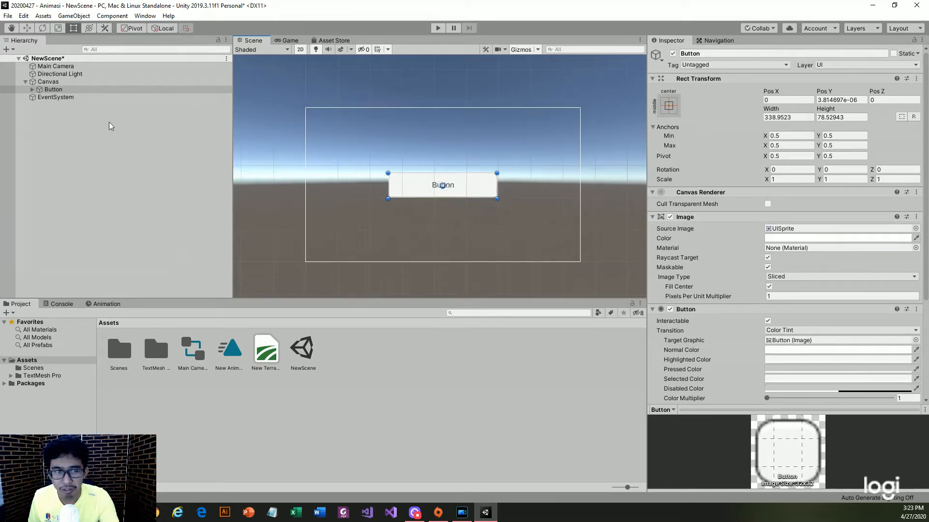
- Change the text of the button's Text (TMP) child to PLAY
{"action": "left_click", "coordinate": [32, 89]}
{"action": "left_click", "coordinate": [58, 99]}
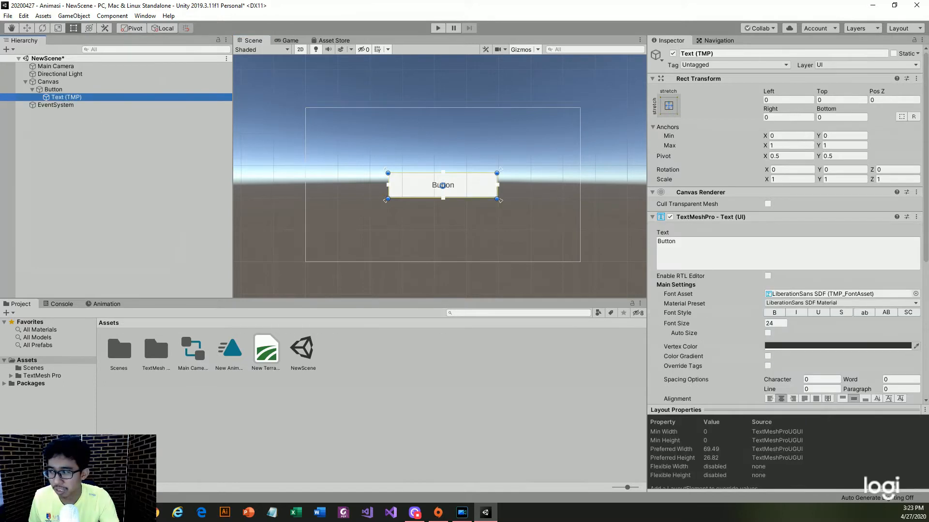
{"action": "left_click", "coordinate": [705, 242]}
{"action": "type", "text": "PLAY"}
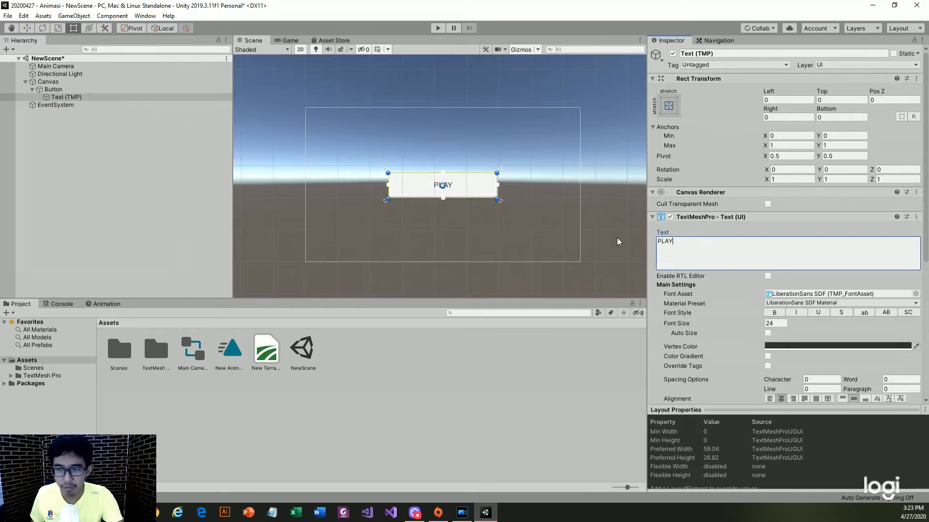
- Set the PLAY text to font size 50 and bold, and locate its font asset in the project
{"action": "key", "text": "ctrl+a"}
{"action": "left_click", "coordinate": [767, 324]}
{"action": "type", "text": "50"}
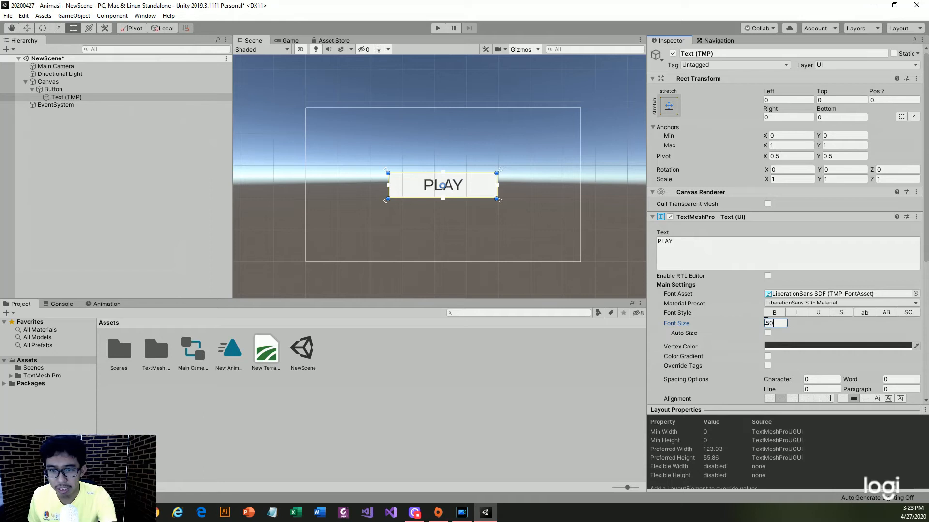
{"action": "left_click", "coordinate": [775, 313]}
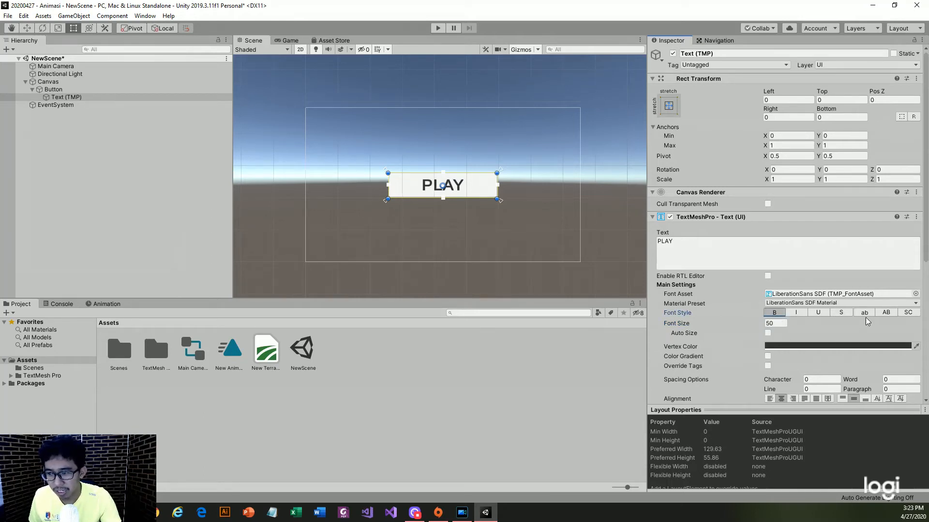
{"action": "left_click", "coordinate": [893, 295]}
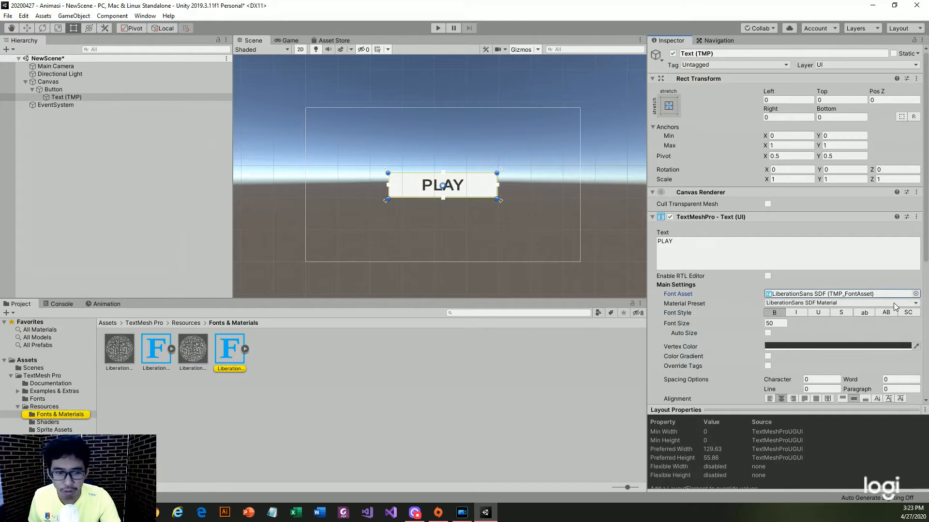